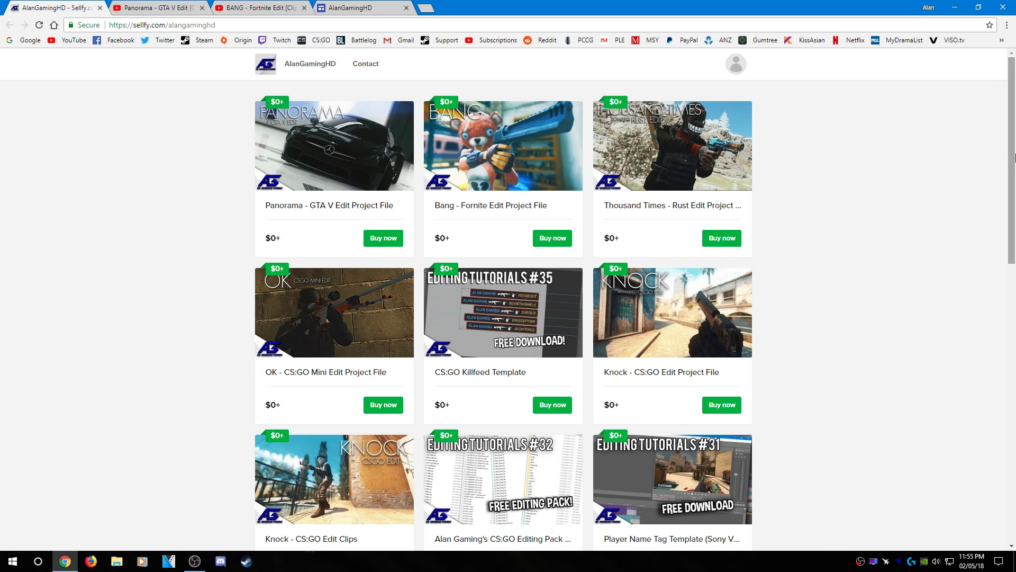
{"action": "left_click_drag", "start_coordinate": [1013, 158], "coordinate": [1012, 388]}
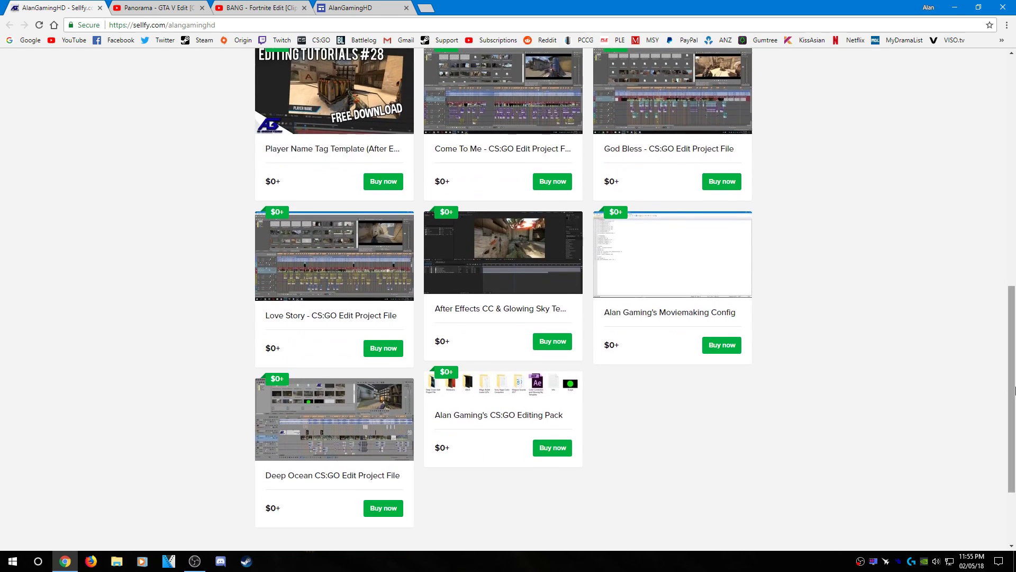
{"action": "left_click_drag", "start_coordinate": [1014, 389], "coordinate": [1012, 219]}
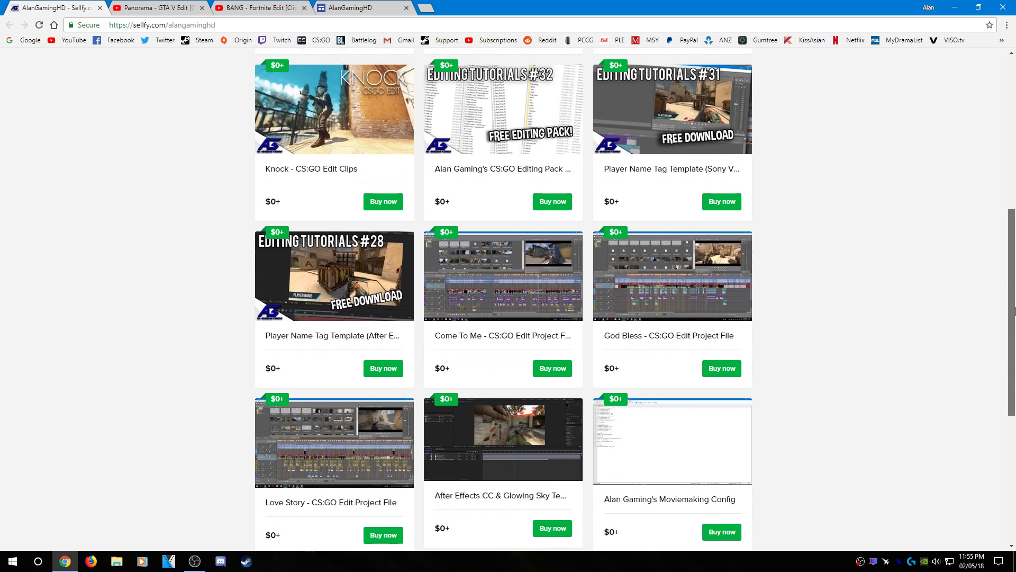
{"action": "scroll", "coordinate": [479, 229], "scroll_direction": "up", "scroll_amount": 5}
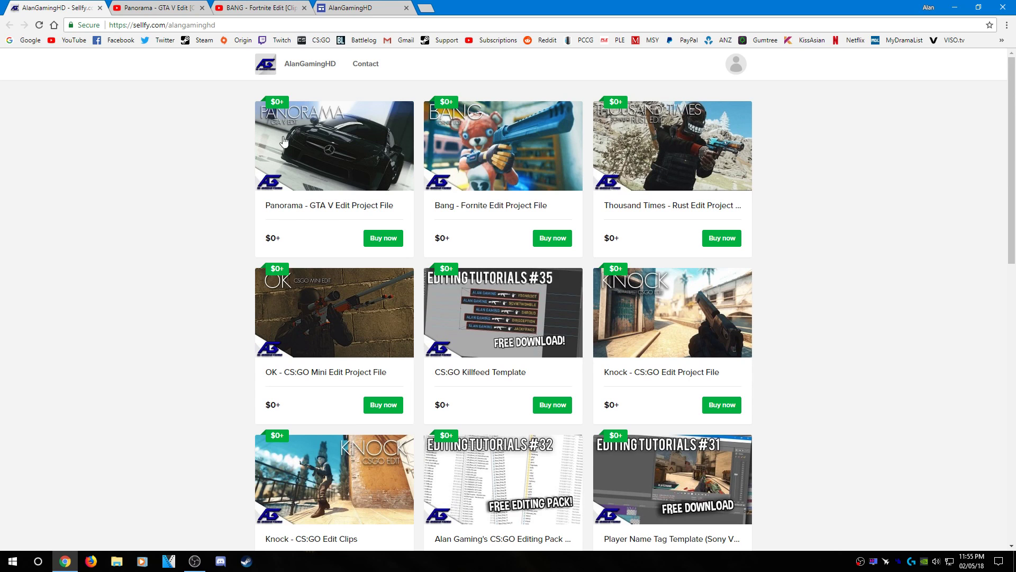
{"action": "scroll", "coordinate": [492, 362], "scroll_direction": "down", "scroll_amount": 2}
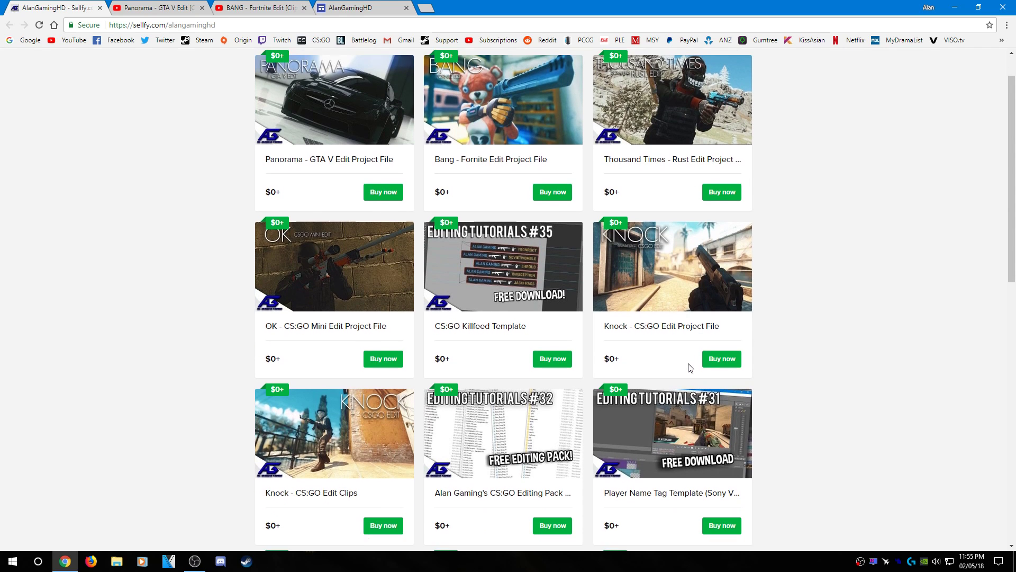
{"action": "scroll", "coordinate": [714, 357], "scroll_direction": "down", "scroll_amount": 4}
{"action": "scroll", "coordinate": [739, 351], "scroll_direction": "down", "scroll_amount": 1}
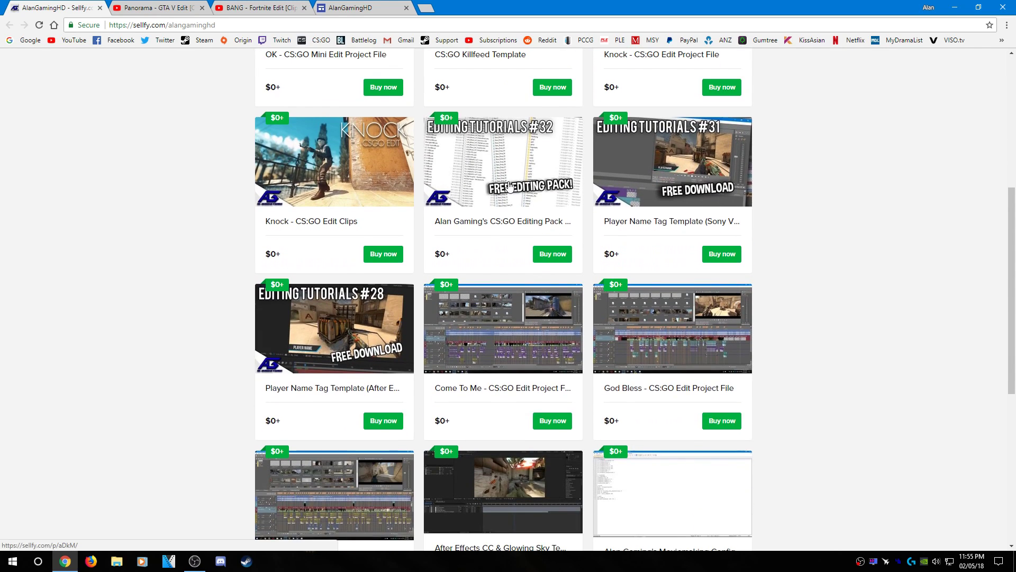
{"action": "scroll", "coordinate": [825, 318], "scroll_direction": "down", "scroll_amount": 3}
{"action": "scroll", "coordinate": [825, 318], "scroll_direction": "down", "scroll_amount": 1}
{"action": "scroll", "coordinate": [825, 319], "scroll_direction": "up", "scroll_amount": 3}
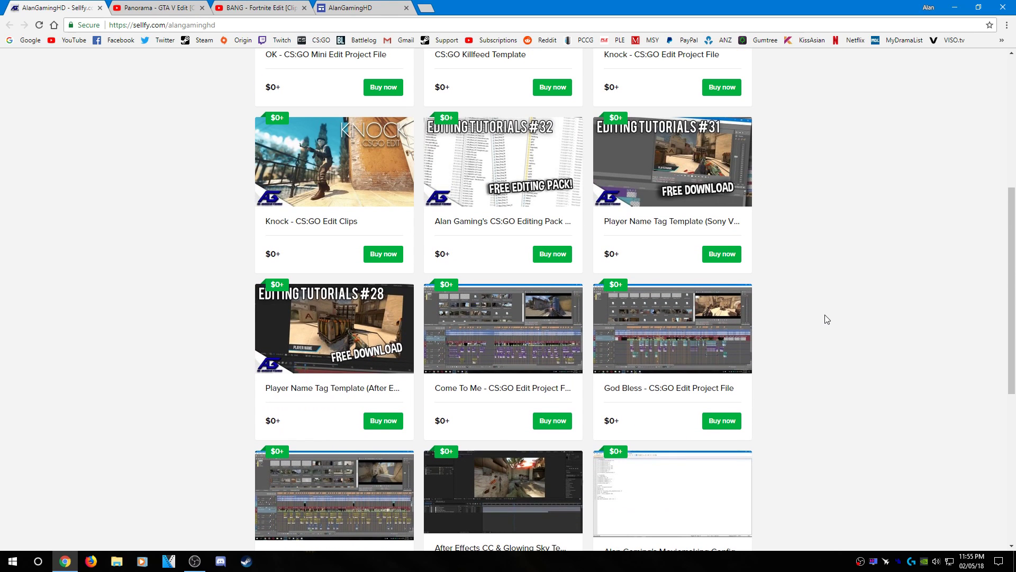
{"action": "scroll", "coordinate": [457, 290], "scroll_direction": "down", "scroll_amount": 1}
{"action": "scroll", "coordinate": [457, 318], "scroll_direction": "down", "scroll_amount": 1}
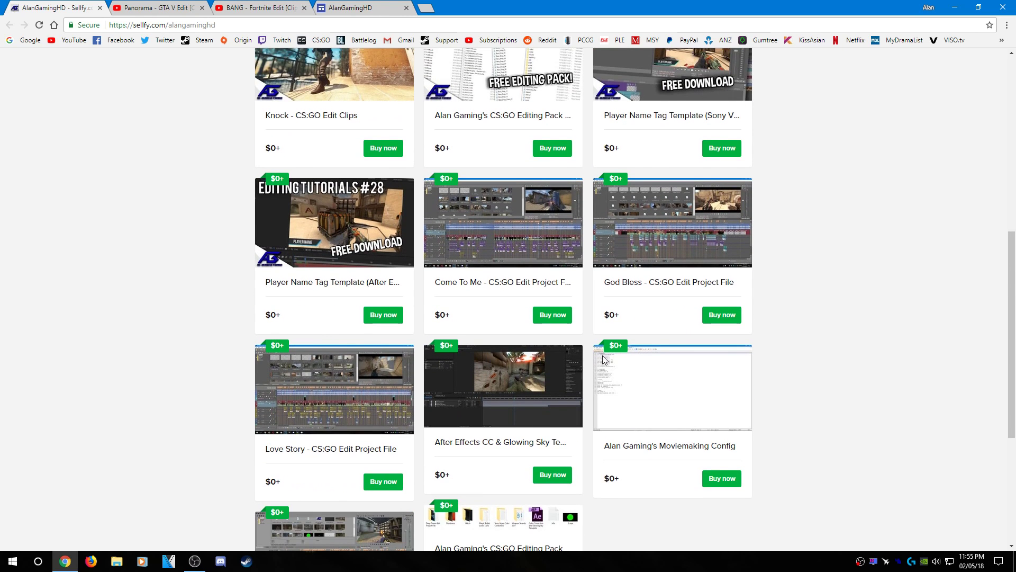
{"action": "scroll", "coordinate": [458, 333], "scroll_direction": "down", "scroll_amount": 2}
{"action": "scroll", "coordinate": [374, 386], "scroll_direction": "up", "scroll_amount": 2}
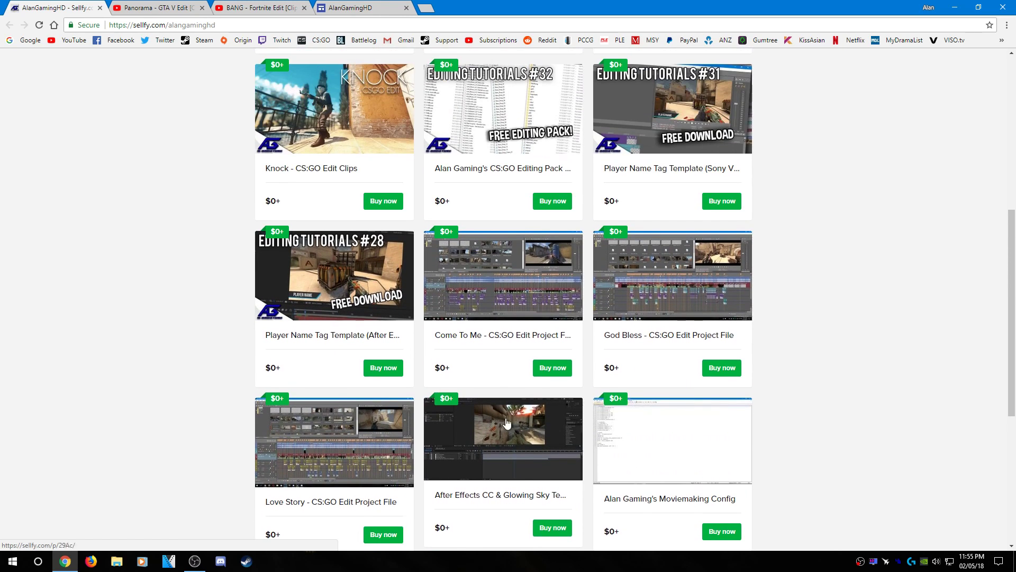
{"action": "scroll", "coordinate": [696, 306], "scroll_direction": "up", "scroll_amount": 2}
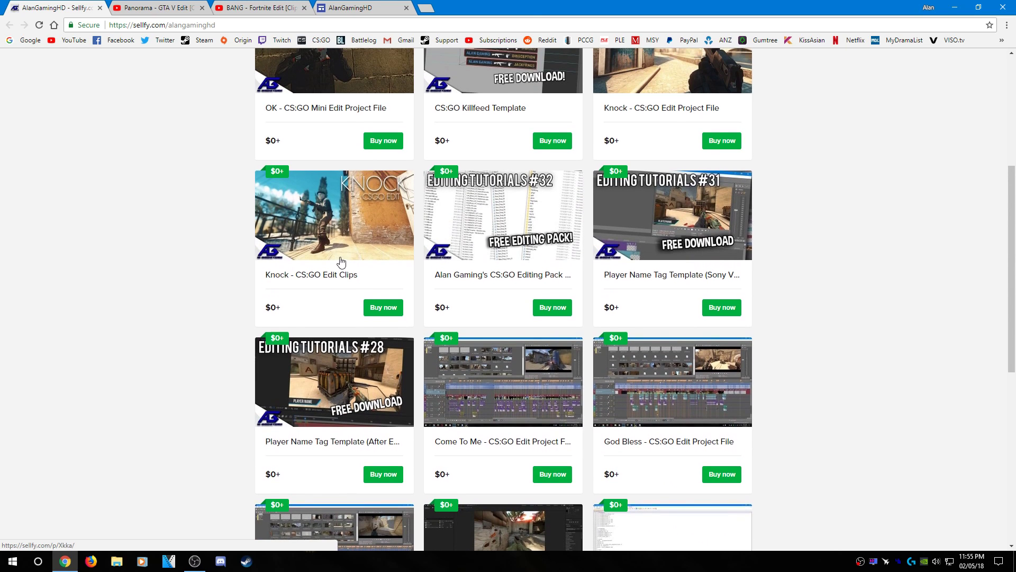
{"action": "scroll", "coordinate": [696, 304], "scroll_direction": "up", "scroll_amount": 2}
{"action": "scroll", "coordinate": [694, 238], "scroll_direction": "up", "scroll_amount": 2}
{"action": "scroll", "coordinate": [694, 229], "scroll_direction": "up", "scroll_amount": 1}
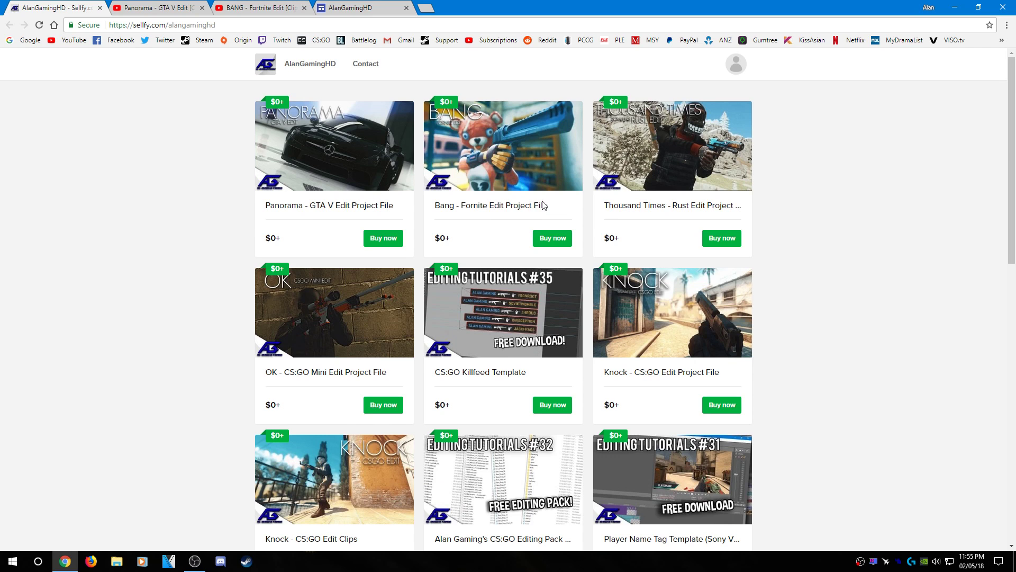
{"action": "scroll", "coordinate": [674, 349], "scroll_direction": "down", "scroll_amount": 2}
{"action": "scroll", "coordinate": [833, 341], "scroll_direction": "down", "scroll_amount": 2}
{"action": "scroll", "coordinate": [833, 340], "scroll_direction": "down", "scroll_amount": 1}
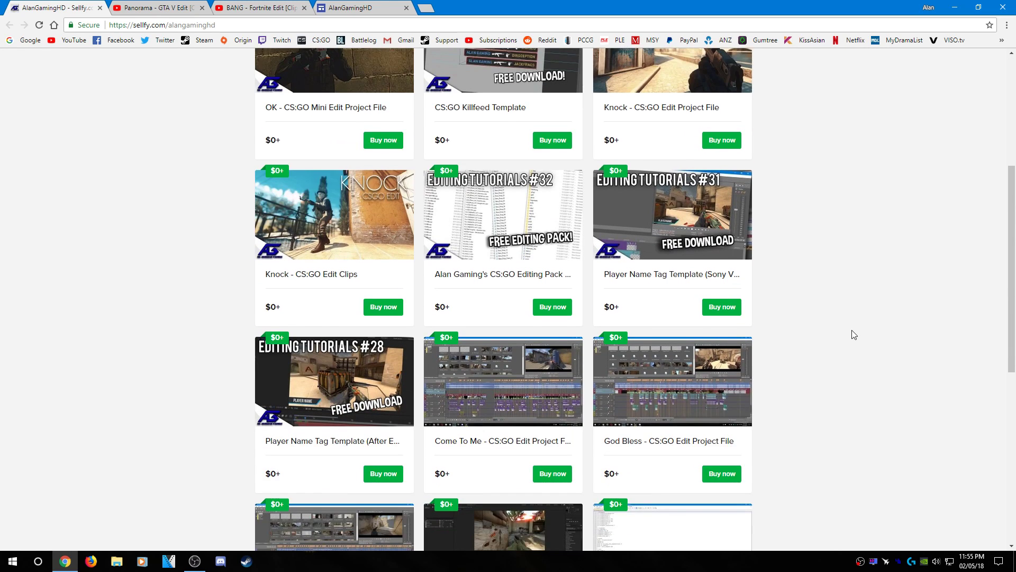
{"action": "scroll", "coordinate": [833, 340], "scroll_direction": "down", "scroll_amount": 2}
{"action": "scroll", "coordinate": [833, 341], "scroll_direction": "down", "scroll_amount": 1}
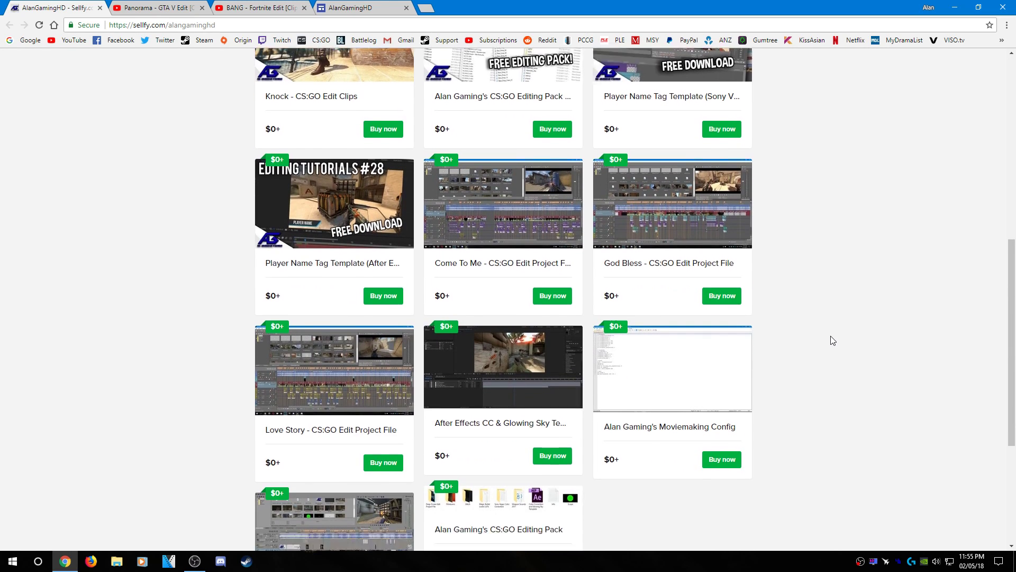
{"action": "scroll", "coordinate": [833, 341], "scroll_direction": "down", "scroll_amount": 1}
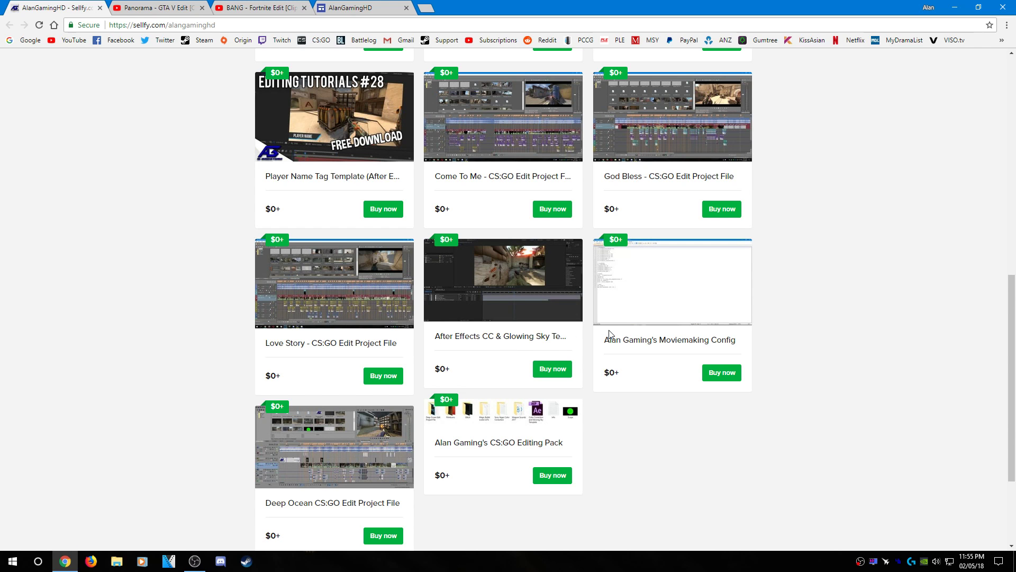
{"action": "scroll", "coordinate": [791, 355], "scroll_direction": "up", "scroll_amount": 1}
{"action": "scroll", "coordinate": [791, 355], "scroll_direction": "up", "scroll_amount": 1}
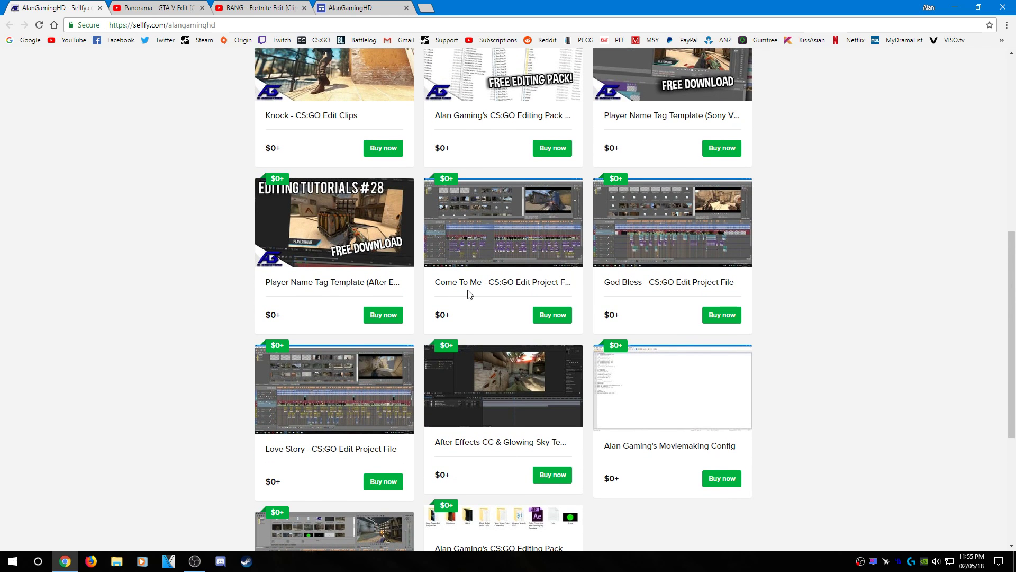
{"action": "scroll", "coordinate": [341, 287], "scroll_direction": "up", "scroll_amount": 1}
{"action": "scroll", "coordinate": [342, 287], "scroll_direction": "up", "scroll_amount": 1}
{"action": "scroll", "coordinate": [547, 288], "scroll_direction": "up", "scroll_amount": 1}
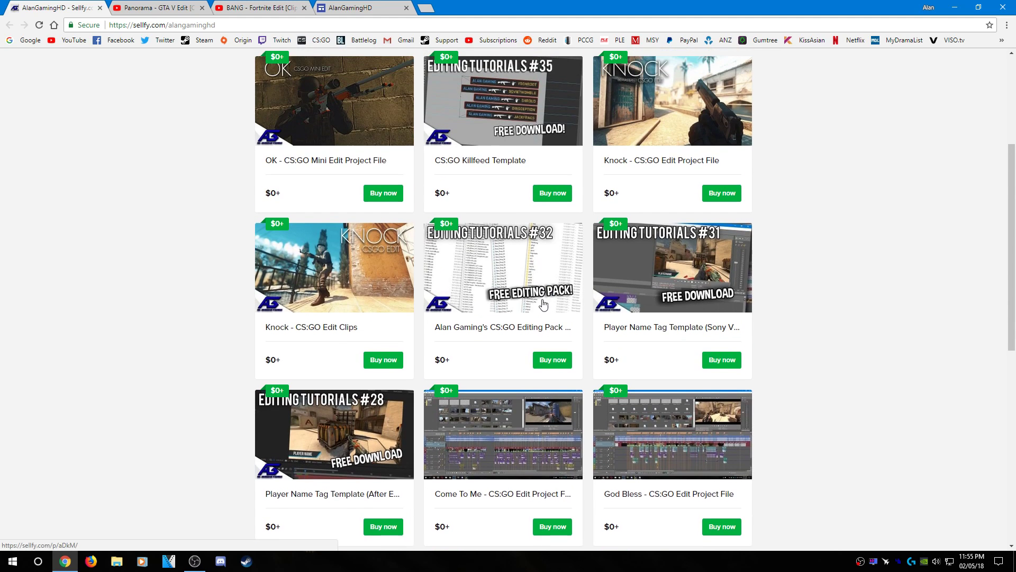
{"action": "scroll", "coordinate": [548, 294], "scroll_direction": "up", "scroll_amount": 2}
{"action": "scroll", "coordinate": [543, 302], "scroll_direction": "up", "scroll_amount": 2}
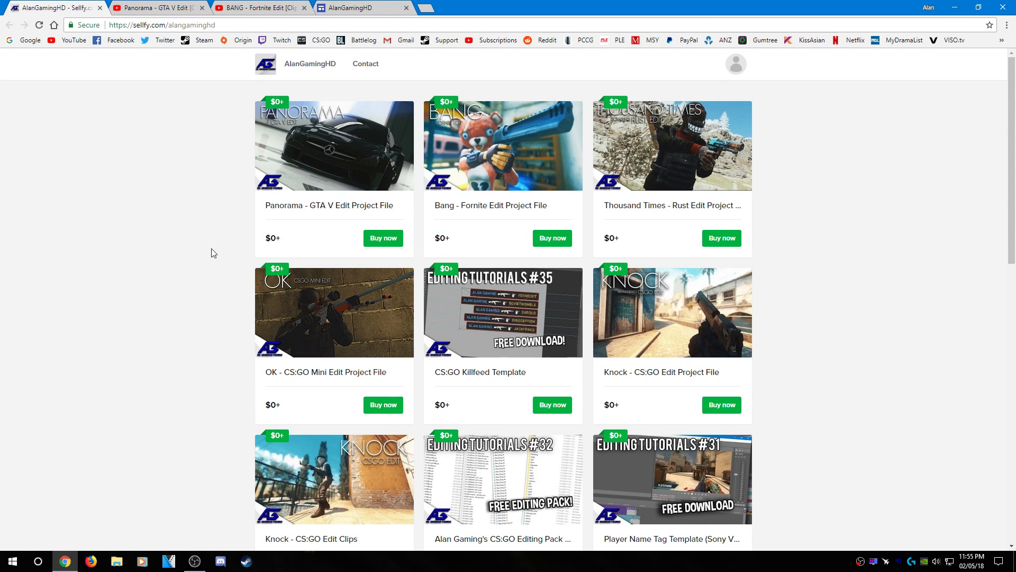
{"action": "scroll", "coordinate": [211, 253], "scroll_direction": "down", "scroll_amount": 1}
{"action": "scroll", "coordinate": [211, 252], "scroll_direction": "down", "scroll_amount": 1}
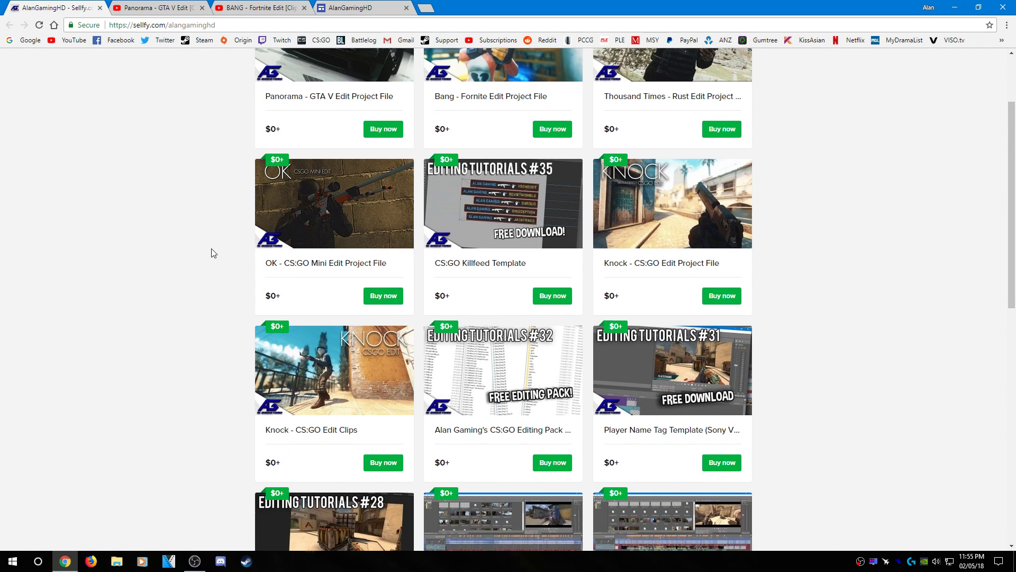
{"action": "scroll", "coordinate": [212, 253], "scroll_direction": "down", "scroll_amount": 1}
{"action": "scroll", "coordinate": [211, 253], "scroll_direction": "down", "scroll_amount": 3}
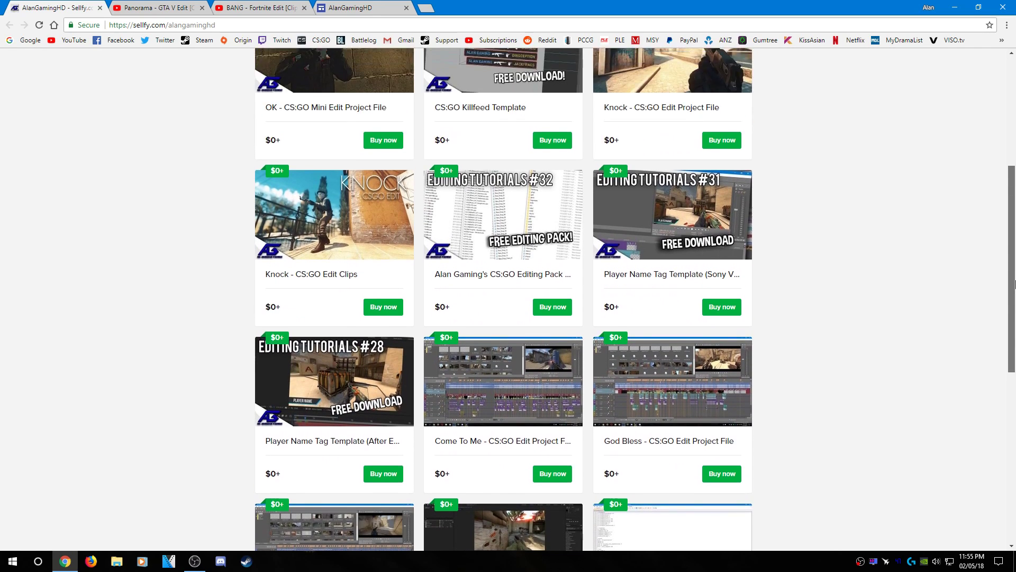
{"action": "mouse_move", "coordinate": [1013, 318]}
{"action": "left_mouse_down"}
{"action": "mouse_move", "coordinate": [1013, 445]}
{"action": "mouse_move", "coordinate": [1013, 80]}
{"action": "left_mouse_up"}
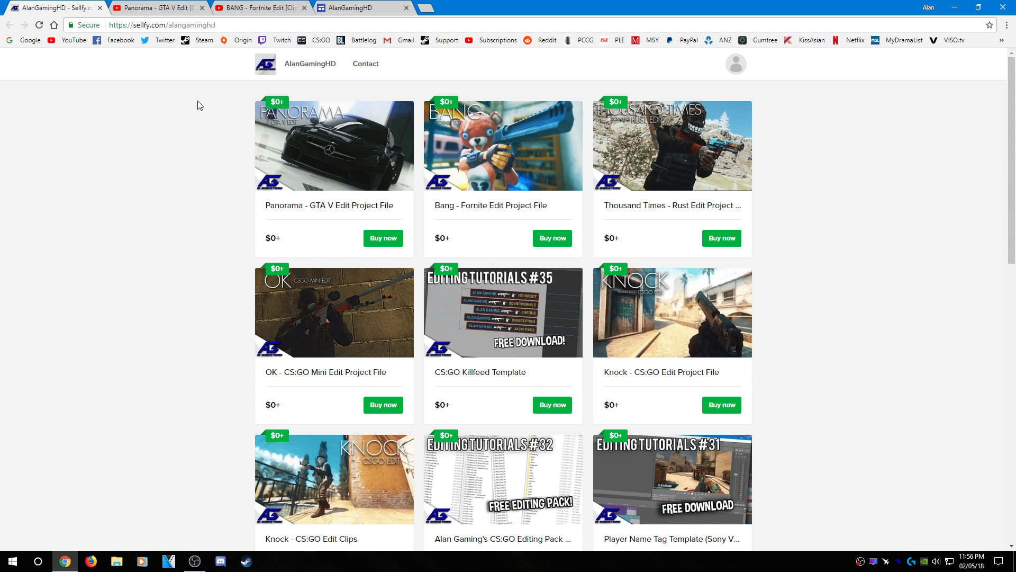
Step: Bring up the Panorama GTA V Edit video and highlight its project file download link
{"action": "left_click", "coordinate": [159, 8]}
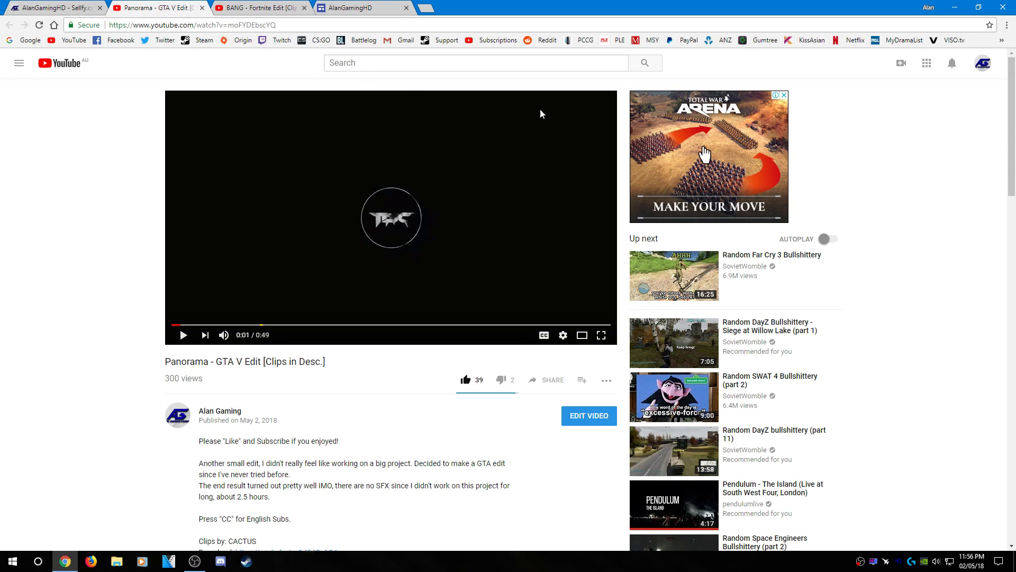
{"action": "scroll", "coordinate": [835, 264], "scroll_direction": "down", "scroll_amount": 4}
{"action": "scroll", "coordinate": [835, 264], "scroll_direction": "down", "scroll_amount": 4}
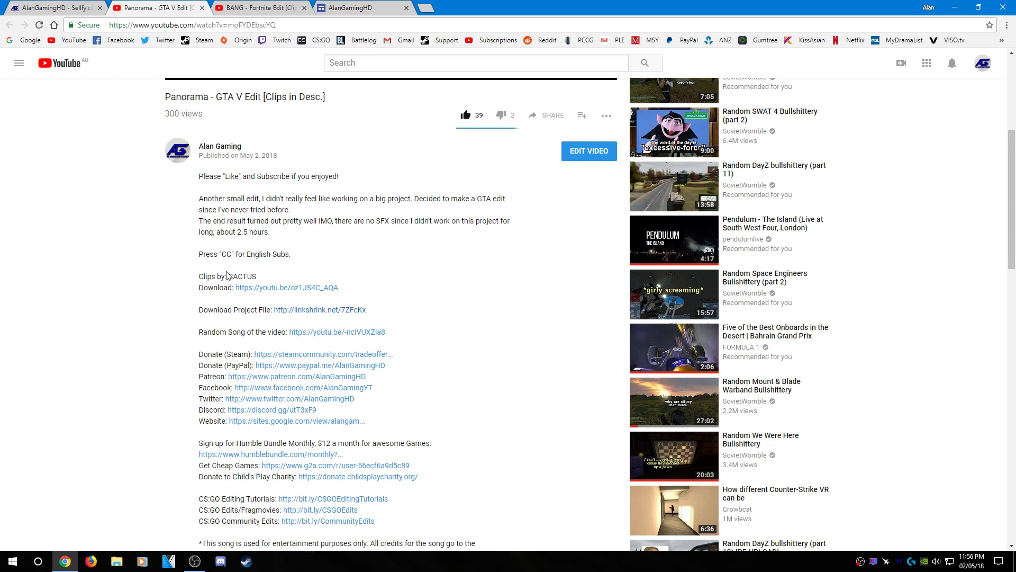
{"action": "left_click_drag", "start_coordinate": [287, 310], "coordinate": [392, 317]}
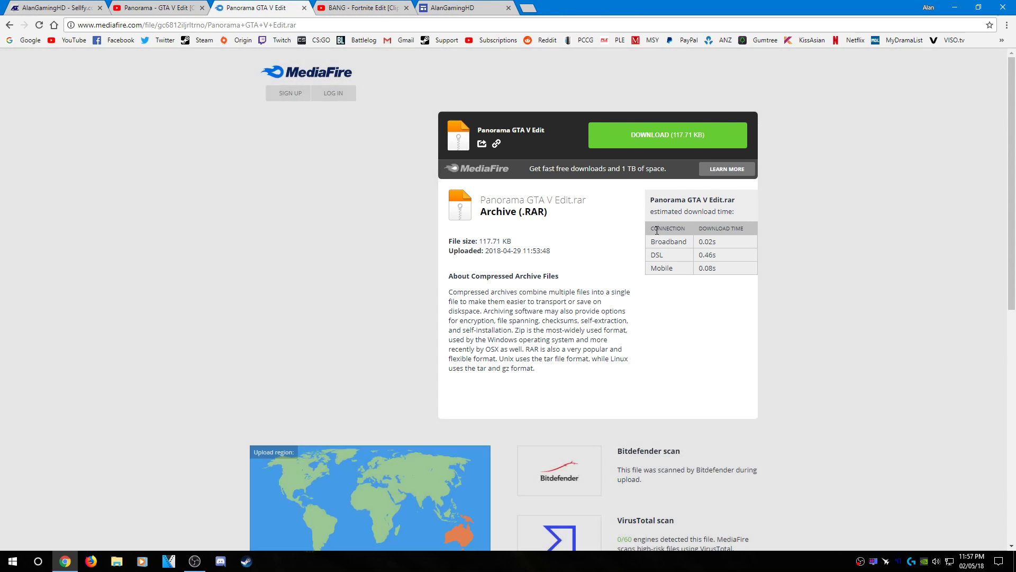
{"action": "scroll", "coordinate": [627, 254], "scroll_direction": "down", "scroll_amount": 1}
{"action": "scroll", "coordinate": [628, 255], "scroll_direction": "up", "scroll_amount": 1}
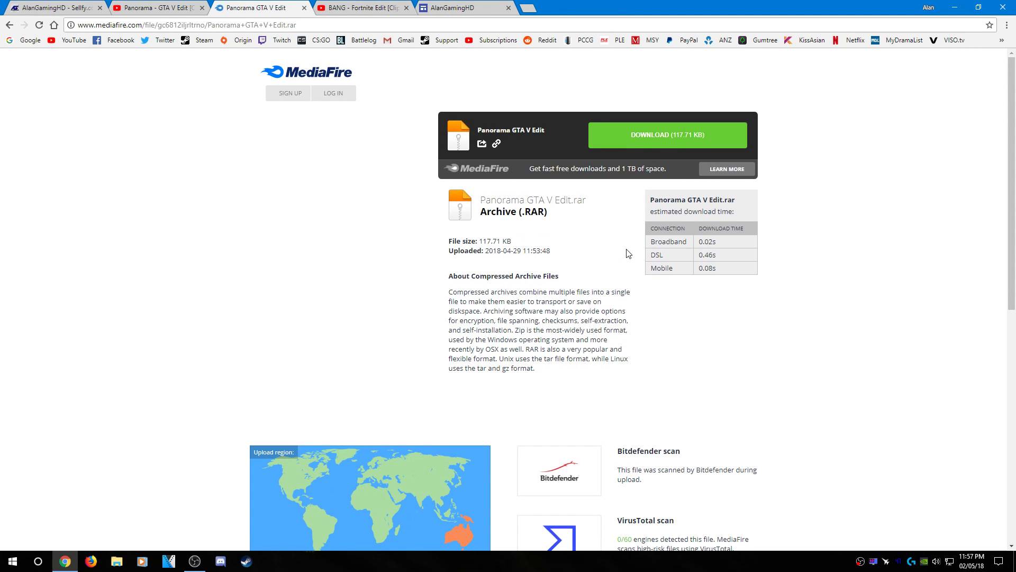
Step: Return to the Panorama video, then close it and the MediaFire download page
{"action": "left_click", "coordinate": [156, 8]}
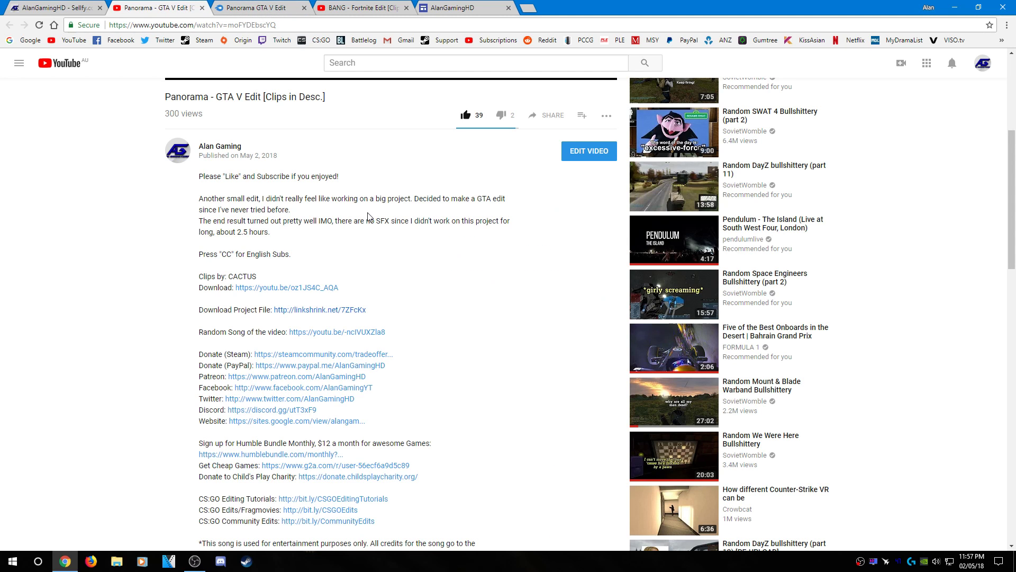
{"action": "scroll", "coordinate": [368, 216], "scroll_direction": "up", "scroll_amount": 3}
{"action": "middle_click", "coordinate": [160, 8]}
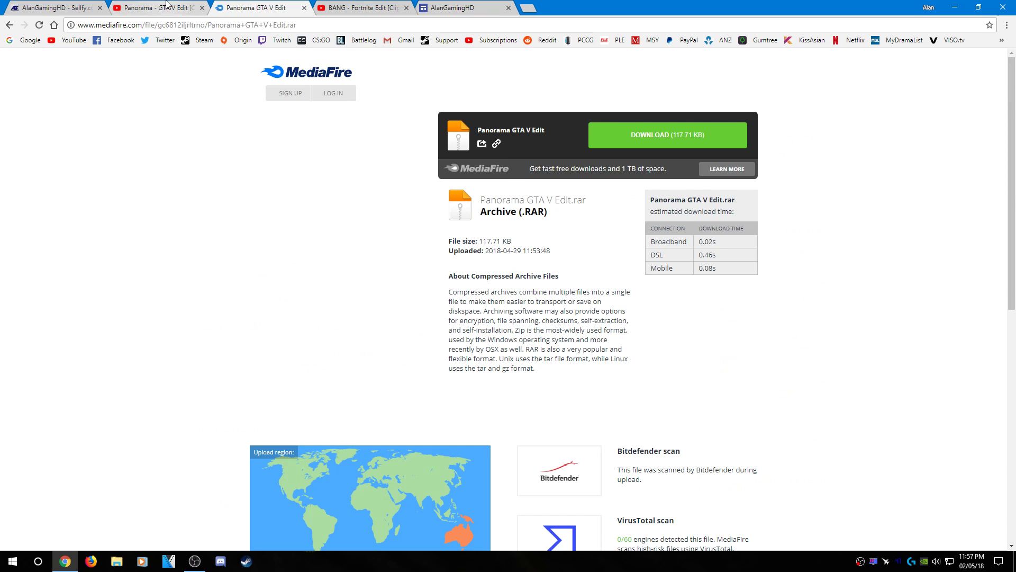
{"action": "key", "text": "ctrl+w"}
{"action": "scroll", "coordinate": [345, 240], "scroll_direction": "down", "scroll_amount": 5}
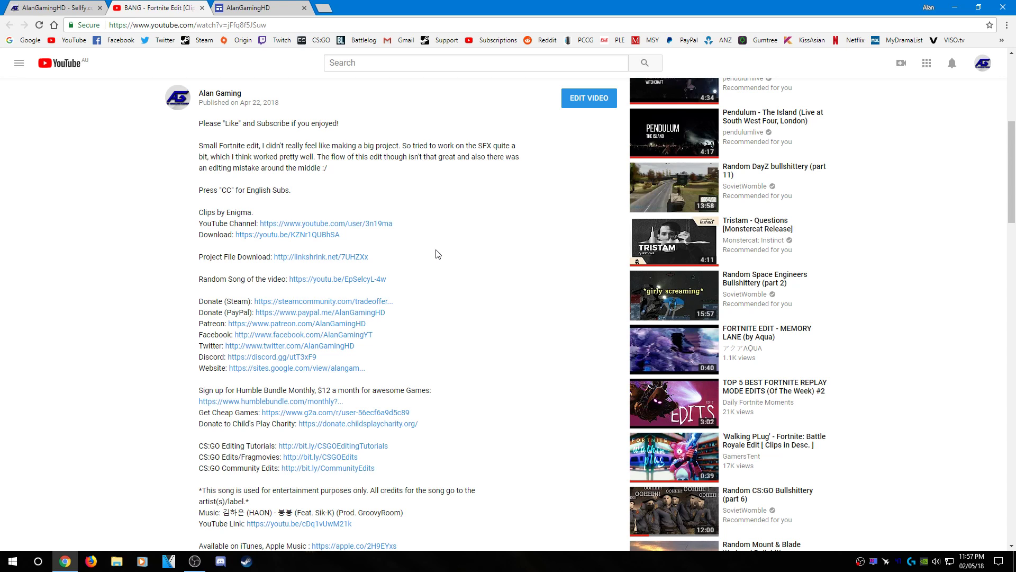
{"action": "scroll", "coordinate": [435, 254], "scroll_direction": "up", "scroll_amount": 5}
{"action": "scroll", "coordinate": [435, 254], "scroll_direction": "down", "scroll_amount": 5}
{"action": "scroll", "coordinate": [436, 254], "scroll_direction": "up", "scroll_amount": 3}
{"action": "scroll", "coordinate": [435, 254], "scroll_direction": "up", "scroll_amount": 2}
{"action": "scroll", "coordinate": [429, 340], "scroll_direction": "down", "scroll_amount": 3}
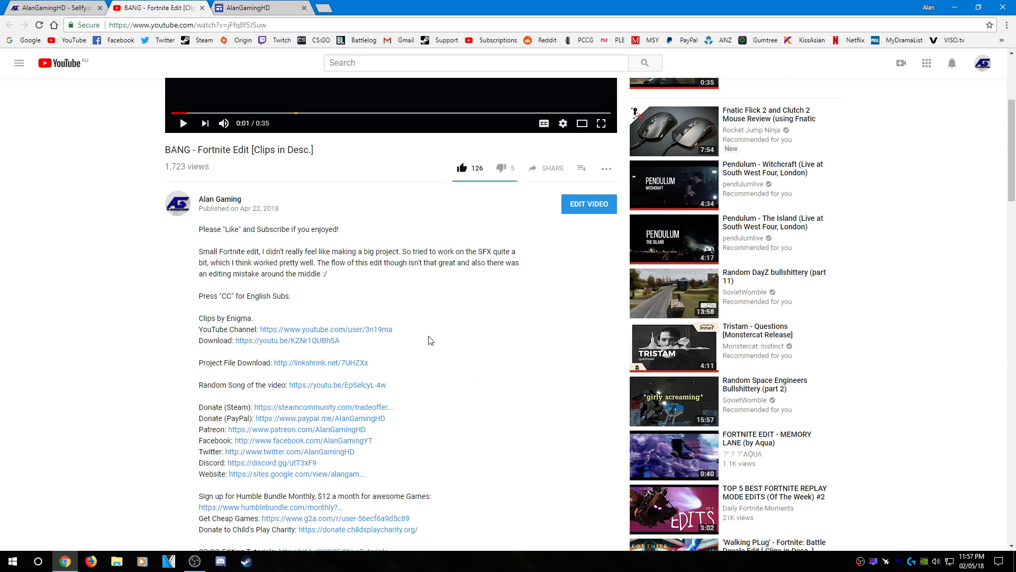
Step: Highlight the BANG Fortnite Edit's Project File Download link in its description
{"action": "left_click_drag", "start_coordinate": [197, 362], "coordinate": [370, 363]}
{"action": "left_click", "coordinate": [387, 371]}
{"action": "scroll", "coordinate": [387, 371], "scroll_direction": "up", "scroll_amount": 3}
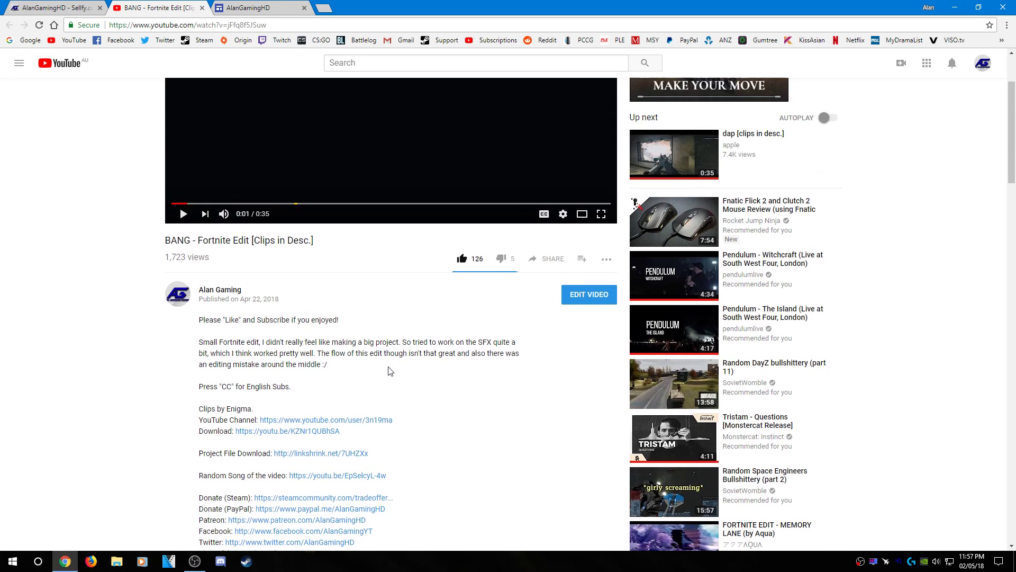
{"action": "scroll", "coordinate": [387, 371], "scroll_direction": "up", "scroll_amount": 1}
{"action": "scroll", "coordinate": [388, 371], "scroll_direction": "down", "scroll_amount": 4}
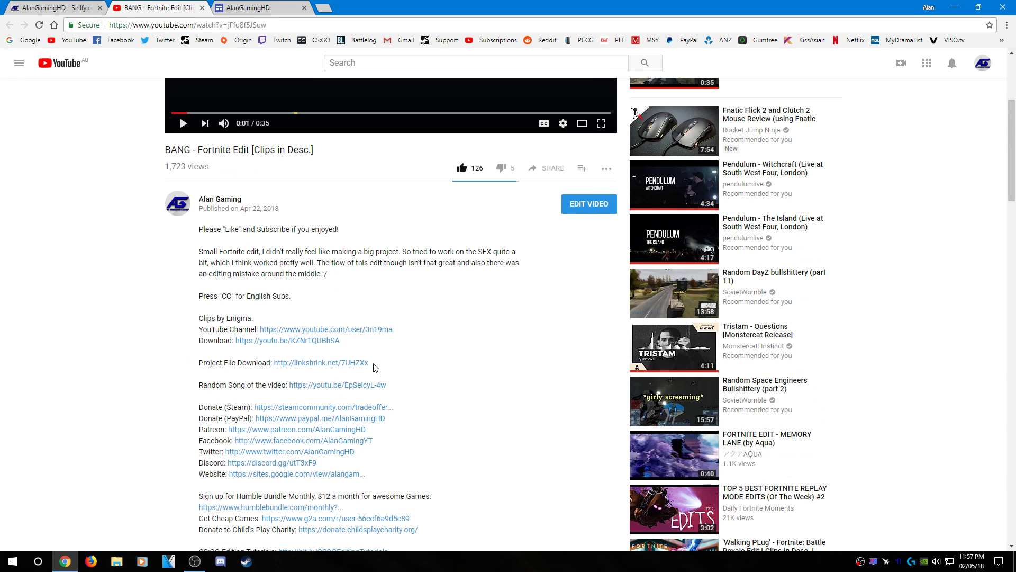
{"action": "left_click_drag", "start_coordinate": [370, 363], "coordinate": [274, 363]}
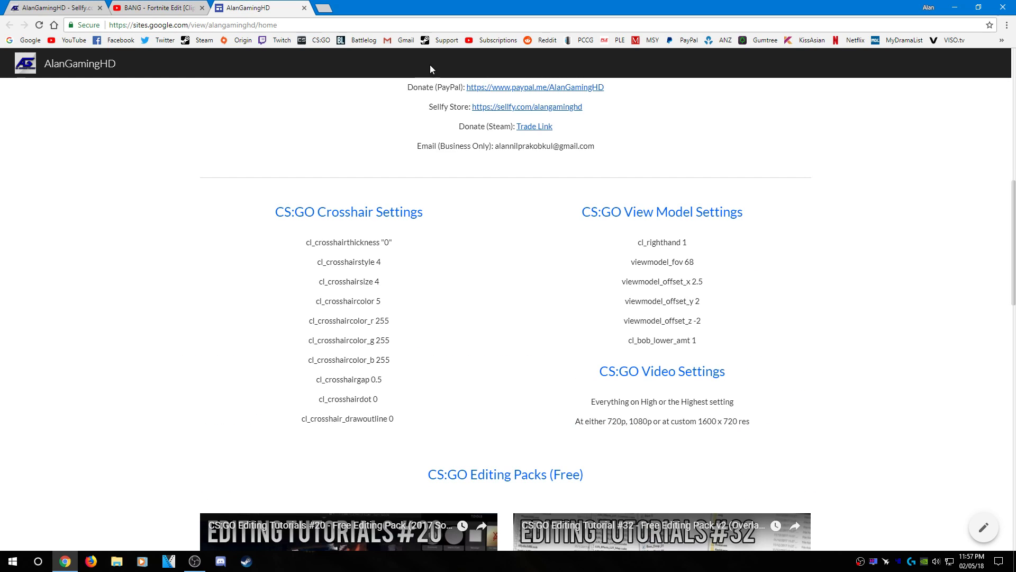
{"action": "scroll", "coordinate": [885, 235], "scroll_direction": "up", "scroll_amount": 3}
{"action": "scroll", "coordinate": [885, 234], "scroll_direction": "up", "scroll_amount": 3}
{"action": "scroll", "coordinate": [968, 231], "scroll_direction": "up", "scroll_amount": 3}
{"action": "scroll", "coordinate": [951, 241], "scroll_direction": "up", "scroll_amount": 3}
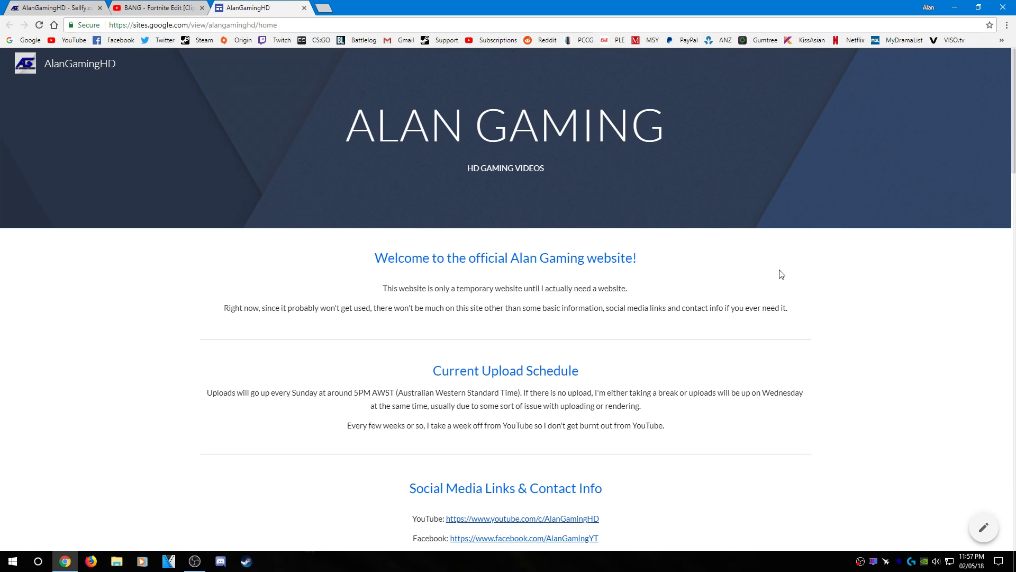
{"action": "scroll", "coordinate": [781, 275], "scroll_direction": "down", "scroll_amount": 5}
{"action": "scroll", "coordinate": [781, 275], "scroll_direction": "up", "scroll_amount": 4}
{"action": "scroll", "coordinate": [595, 222], "scroll_direction": "up", "scroll_amount": 1}
{"action": "scroll", "coordinate": [589, 224], "scroll_direction": "down", "scroll_amount": 4}
{"action": "scroll", "coordinate": [617, 268], "scroll_direction": "down", "scroll_amount": 2}
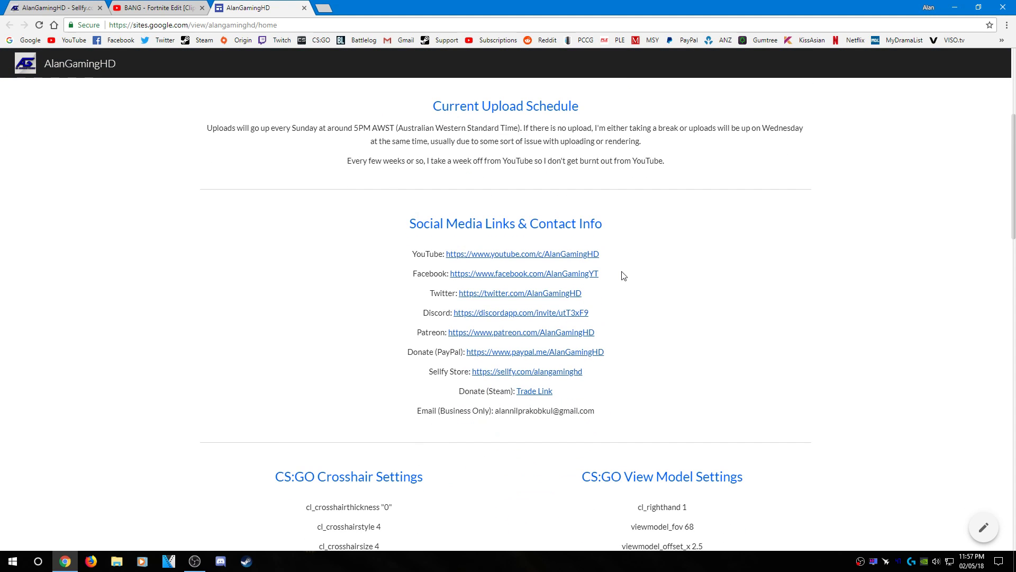
{"action": "scroll", "coordinate": [617, 268], "scroll_direction": "down", "scroll_amount": 1}
{"action": "scroll", "coordinate": [542, 304], "scroll_direction": "down", "scroll_amount": 3}
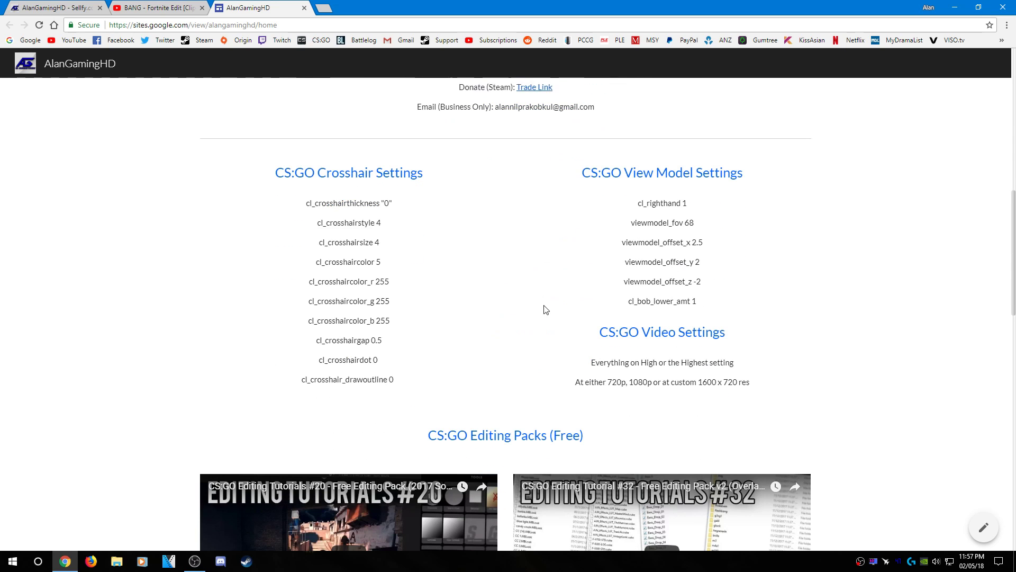
{"action": "scroll", "coordinate": [542, 304], "scroll_direction": "down", "scroll_amount": 1}
{"action": "left_click_drag", "start_coordinate": [425, 157], "coordinate": [404, 378]}
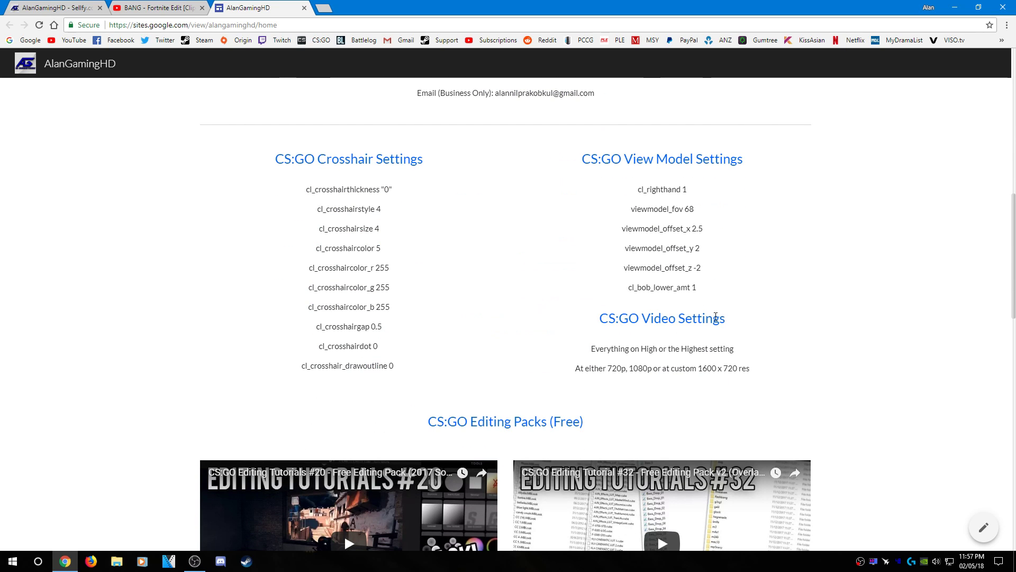
{"action": "scroll", "coordinate": [715, 315], "scroll_direction": "down", "scroll_amount": 2}
{"action": "scroll", "coordinate": [794, 326], "scroll_direction": "down", "scroll_amount": 3}
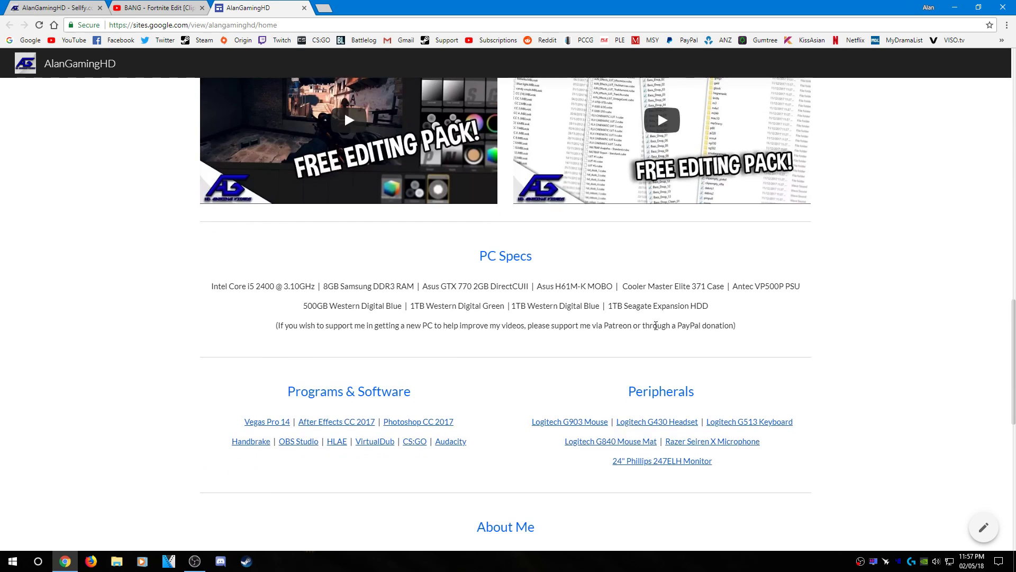
{"action": "scroll", "coordinate": [656, 325], "scroll_direction": "down", "scroll_amount": 3}
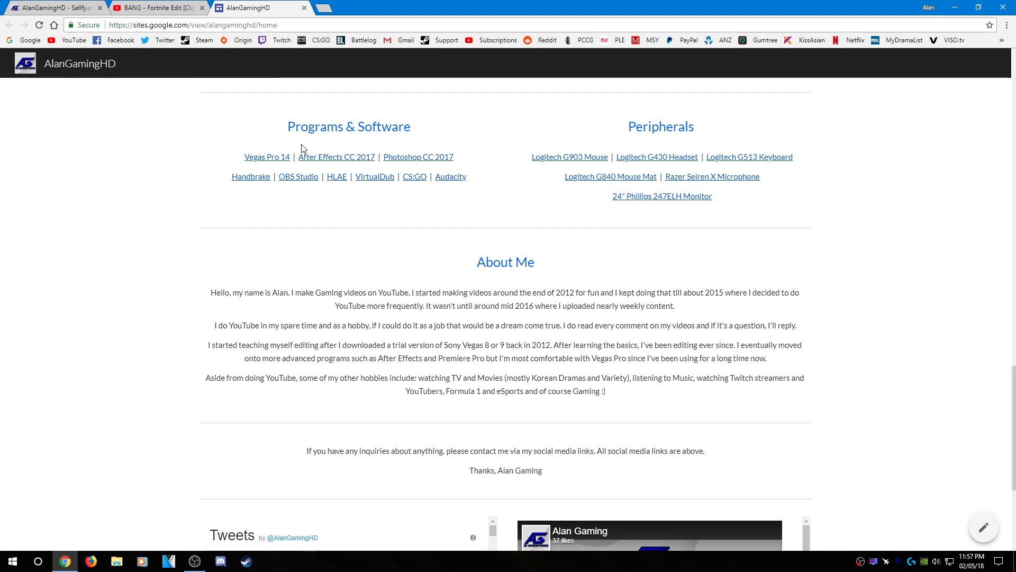
{"action": "scroll", "coordinate": [664, 270], "scroll_direction": "down", "scroll_amount": 2}
{"action": "scroll", "coordinate": [557, 302], "scroll_direction": "down", "scroll_amount": 3}
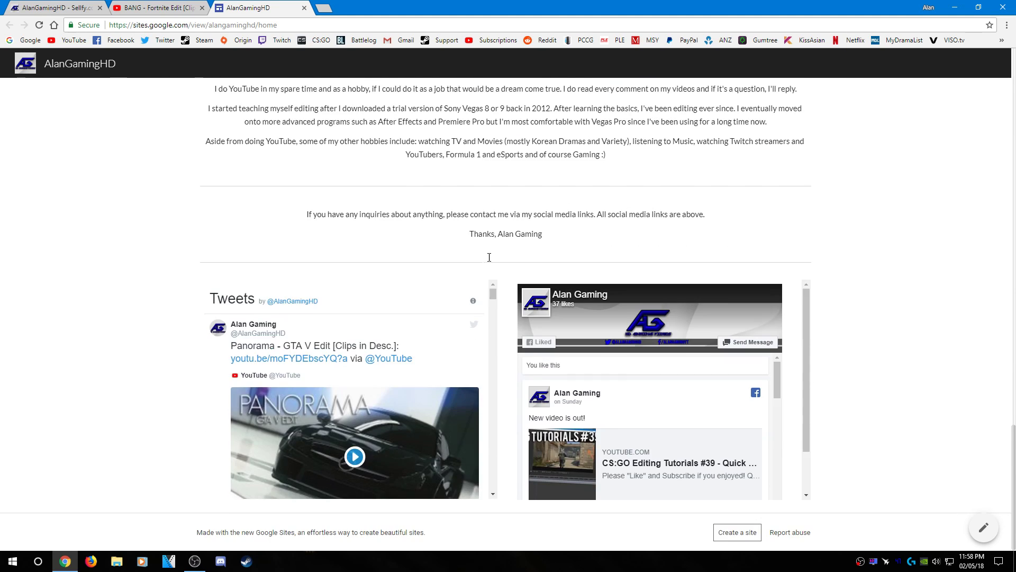
{"action": "scroll", "coordinate": [443, 320], "scroll_direction": "down", "scroll_amount": 3}
{"action": "scroll", "coordinate": [443, 320], "scroll_direction": "up", "scroll_amount": 3}
{"action": "scroll", "coordinate": [651, 349], "scroll_direction": "down", "scroll_amount": 3}
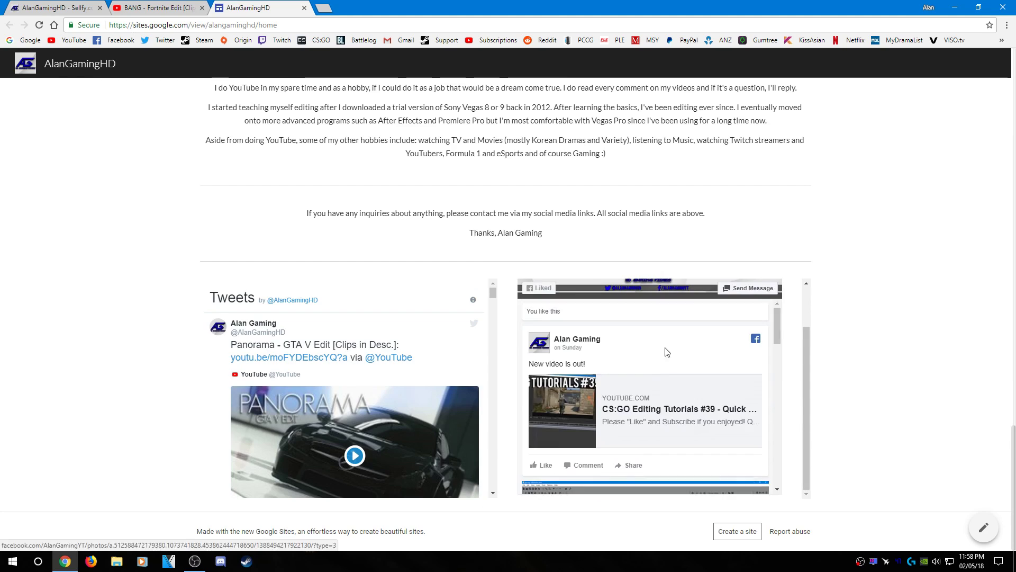
{"action": "scroll", "coordinate": [483, 344], "scroll_direction": "up", "scroll_amount": 3}
{"action": "scroll", "coordinate": [483, 343], "scroll_direction": "up", "scroll_amount": 5}
{"action": "scroll", "coordinate": [343, 189], "scroll_direction": "up", "scroll_amount": 2}
{"action": "scroll", "coordinate": [343, 190], "scroll_direction": "up", "scroll_amount": 6}
{"action": "scroll", "coordinate": [949, 121], "scroll_direction": "up", "scroll_amount": 8}
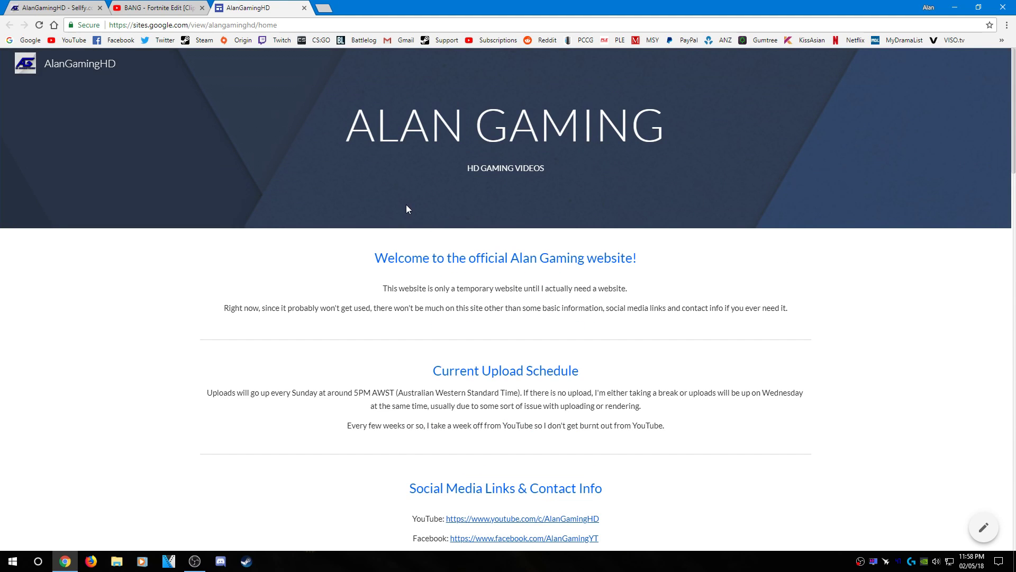